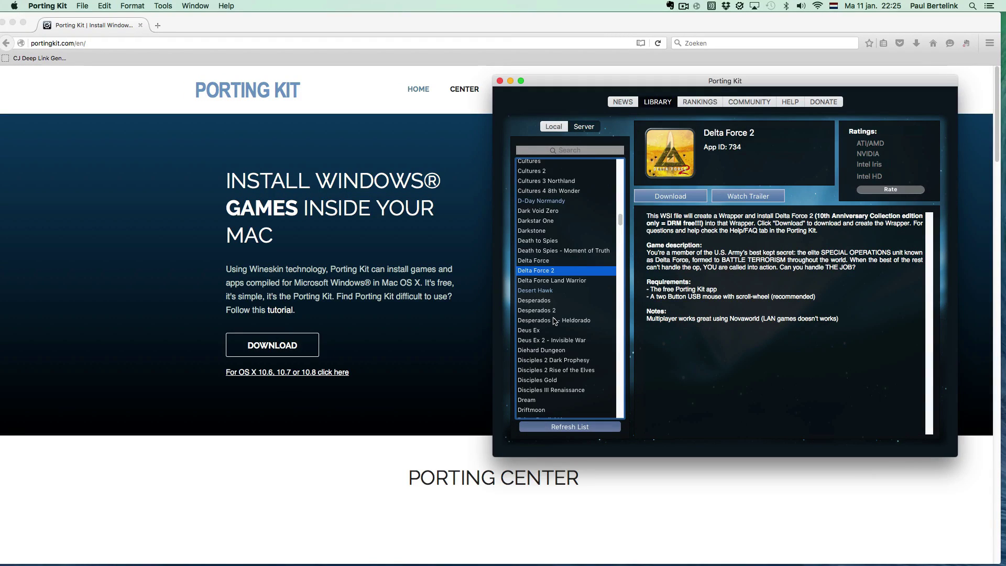
scroll(554, 321, "up", 2)
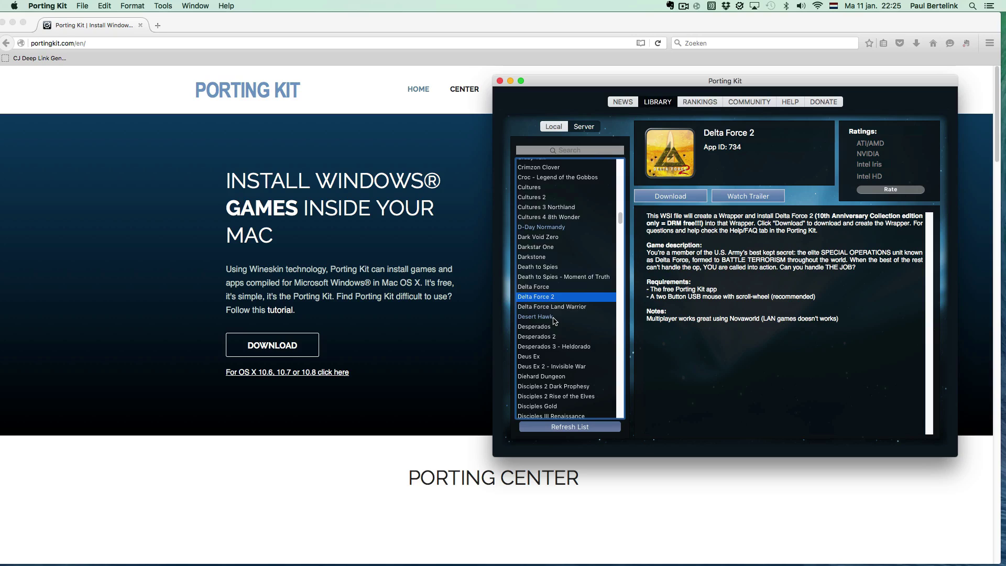
scroll(554, 321, "up", 3)
scroll(553, 321, "up", 3)
scroll(553, 321, "up", 3)
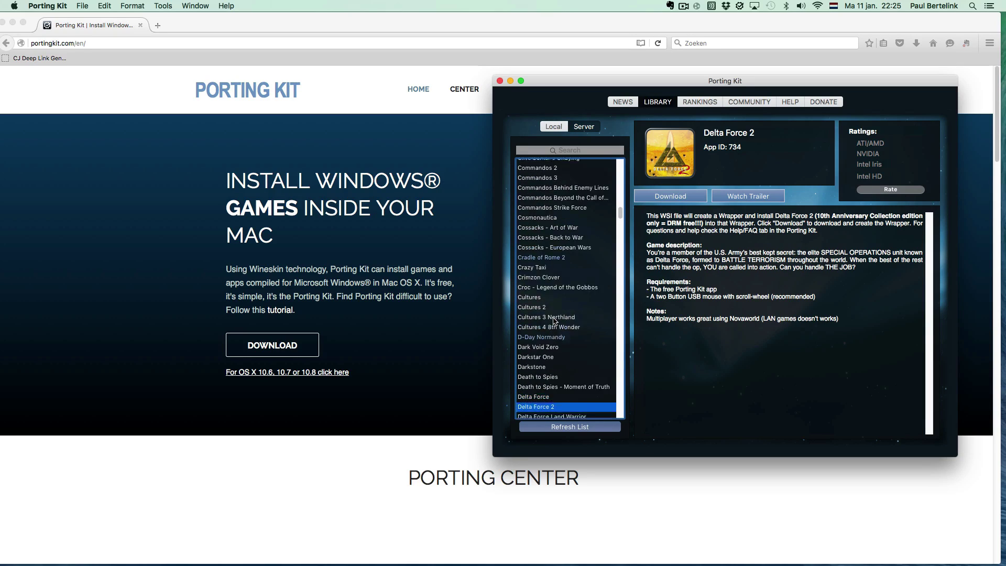
scroll(555, 321, "up", 3)
scroll(555, 321, "down", 3)
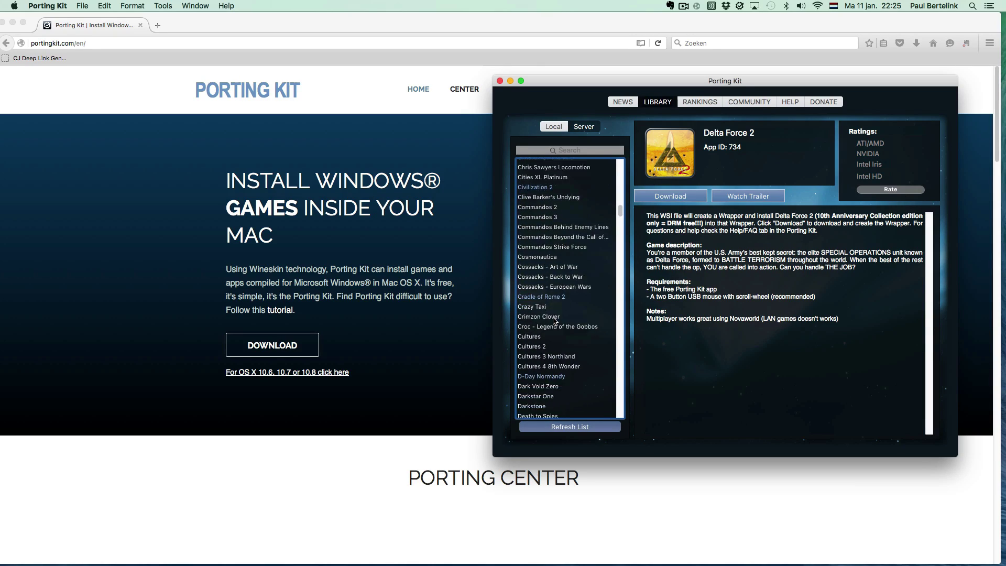
scroll(554, 321, "down", 3)
scroll(554, 321, "down", 1)
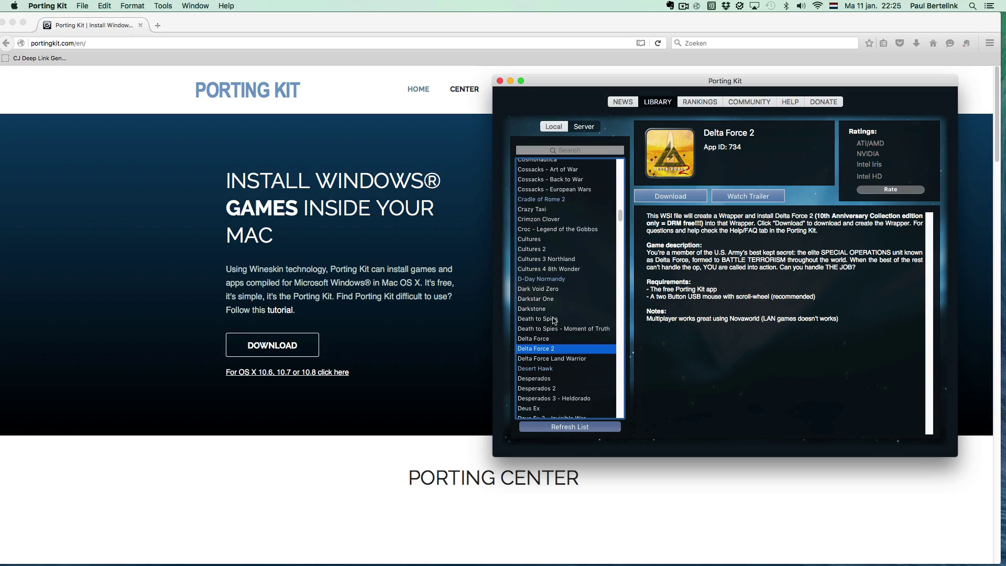
scroll(554, 321, "down", 2)
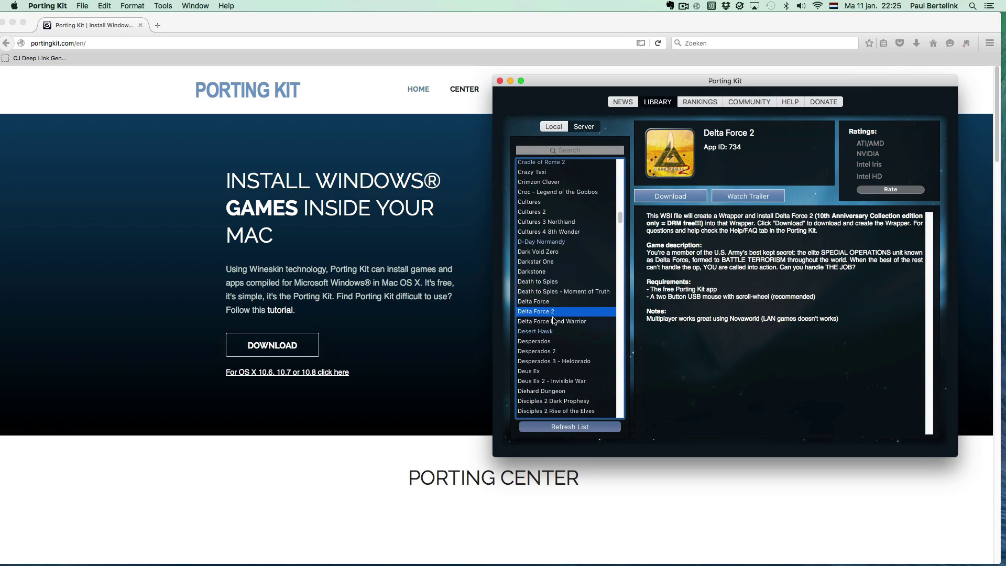
scroll(554, 322, "down", 2)
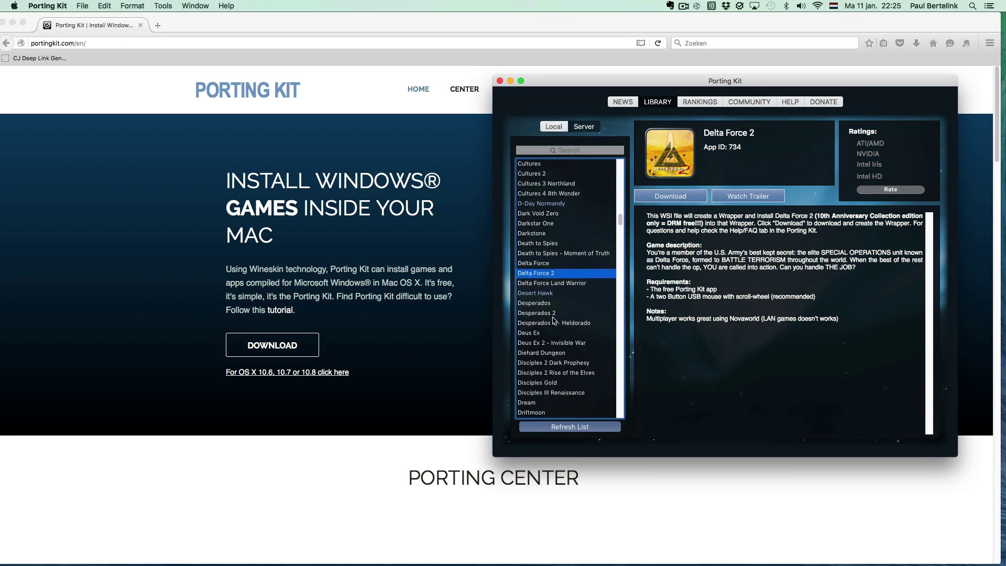
scroll(554, 321, "down", 2)
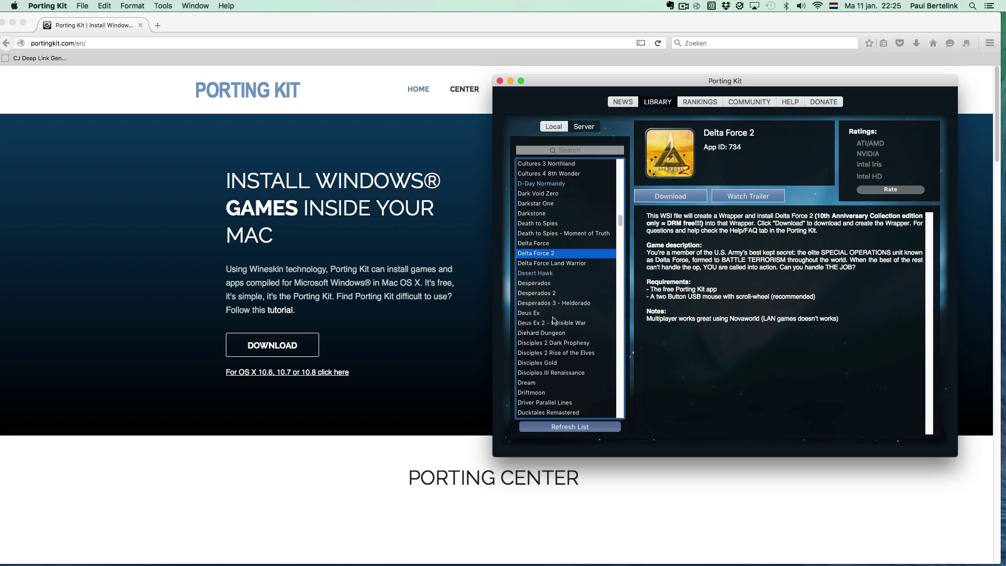
scroll(553, 321, "down", 2)
scroll(553, 321, "down", 2)
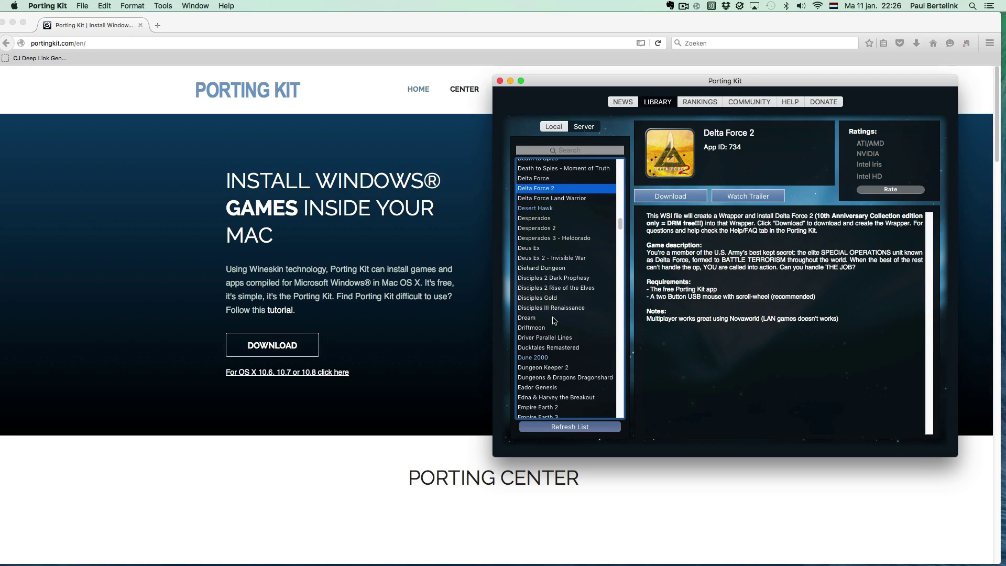
scroll(554, 322, "down", 1)
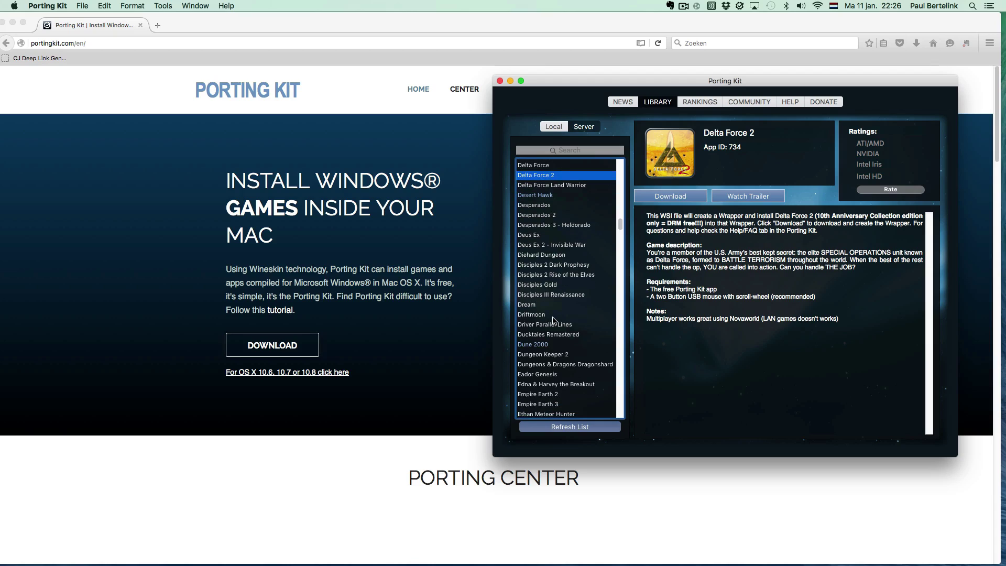
scroll(554, 321, "up", 1)
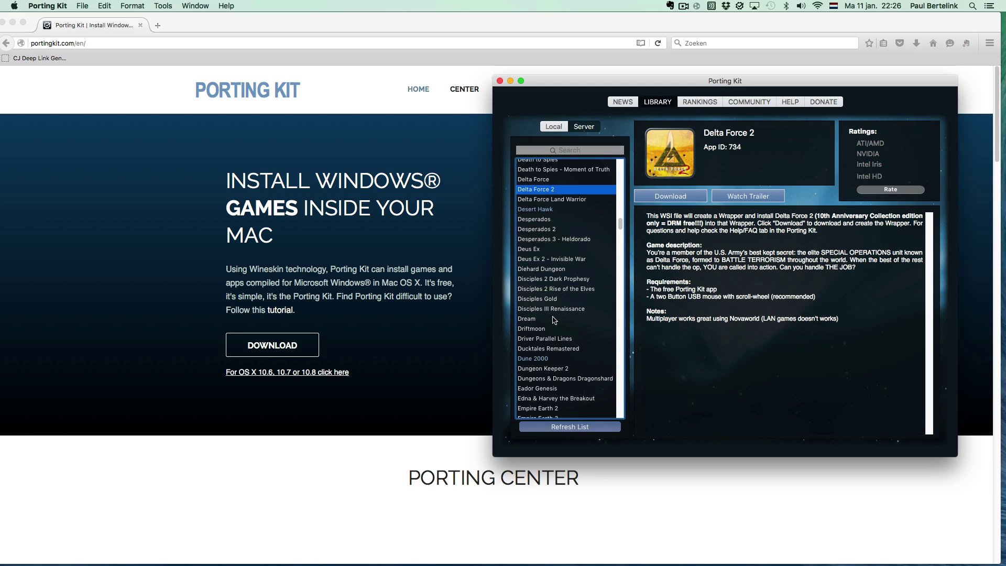
Step: Compare the Land Warrior, Delta Force and Delta Force 2 entries, ending on Land Warrior's details
left_click(560, 199)
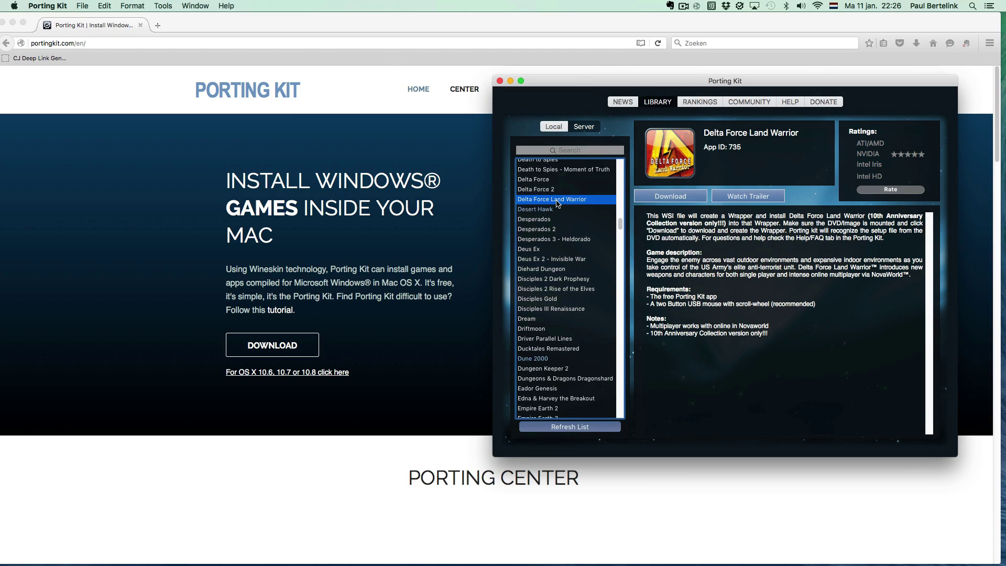
left_click(542, 180)
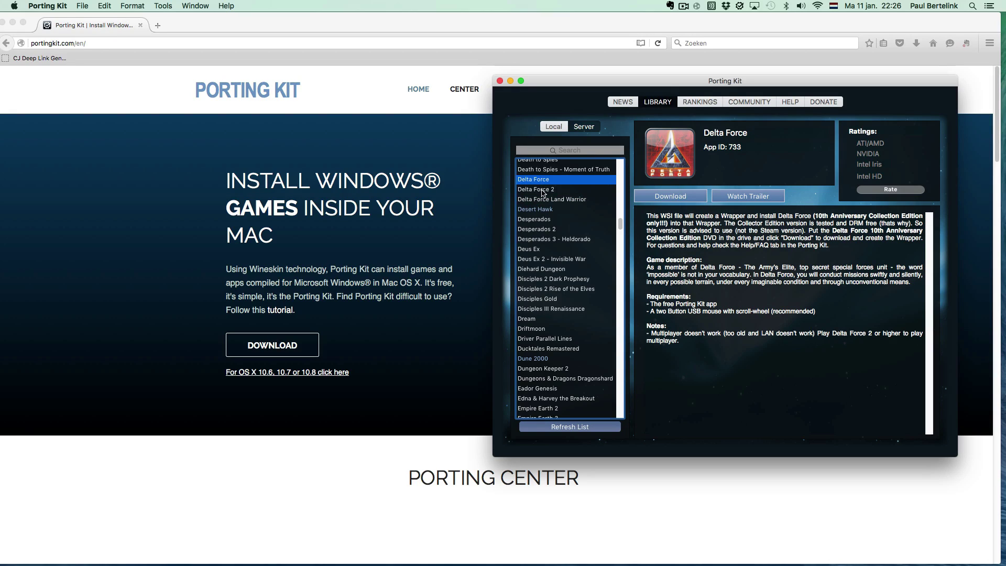
left_click(543, 189)
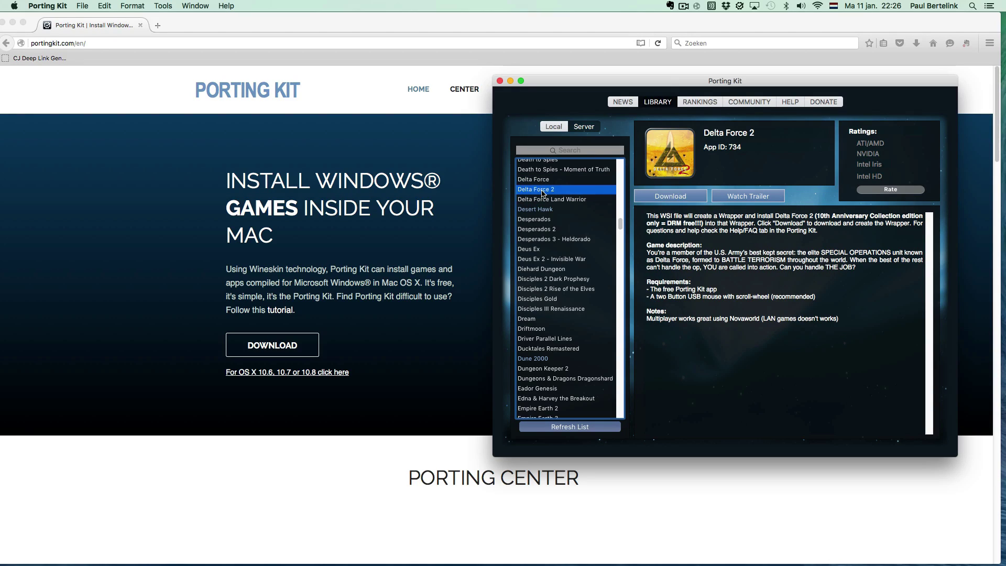
left_click(543, 200)
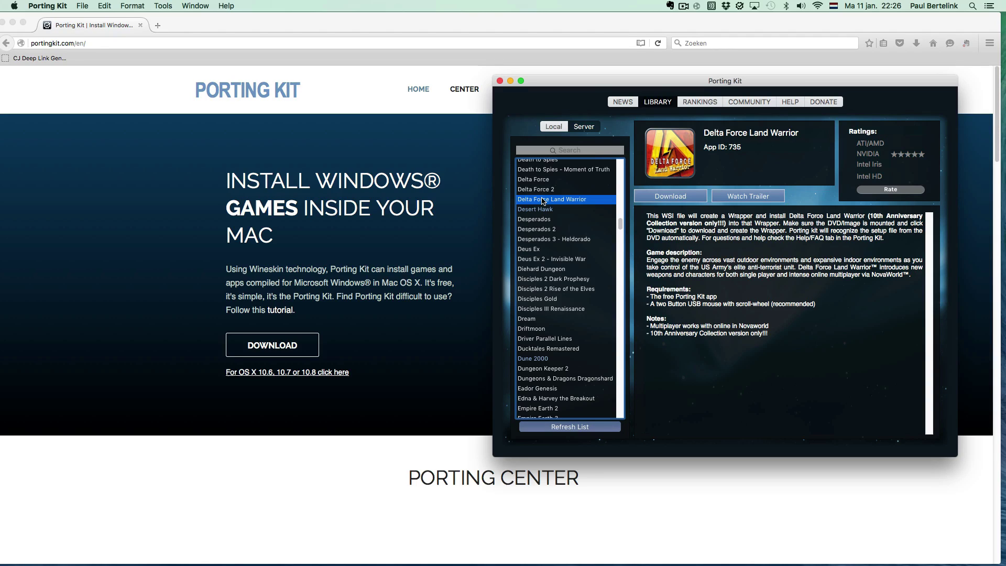
Step: Filter the website's game database to CD-source games and open the Delta Force 2 page
left_click_drag(589, 86, 552, 147)
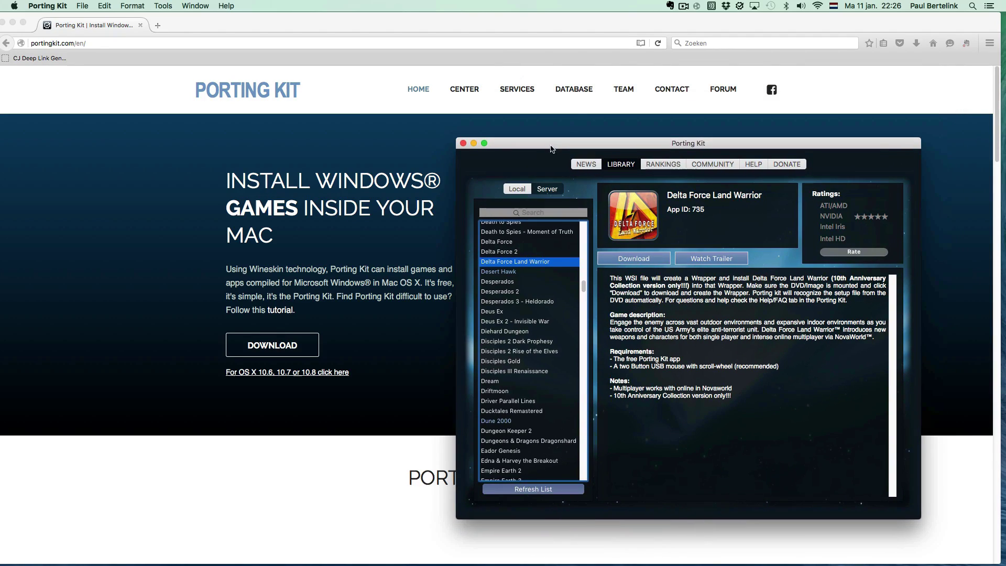
left_click(578, 91)
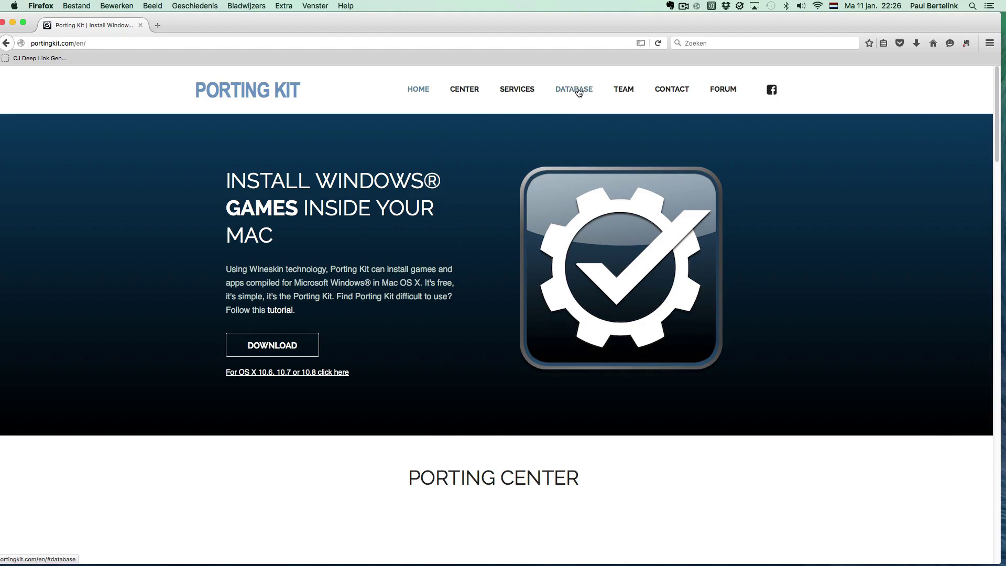
left_click(578, 91)
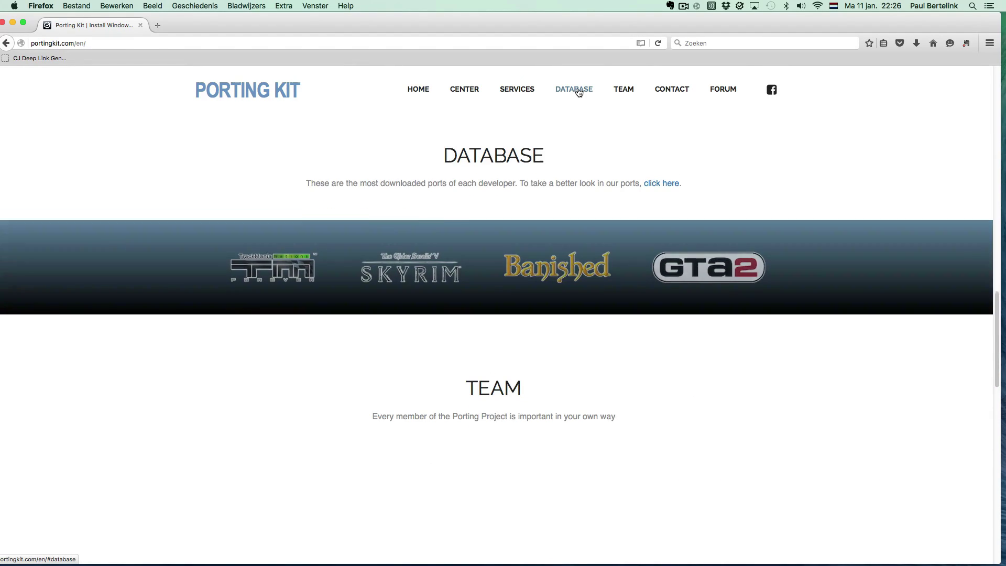
left_click(660, 172)
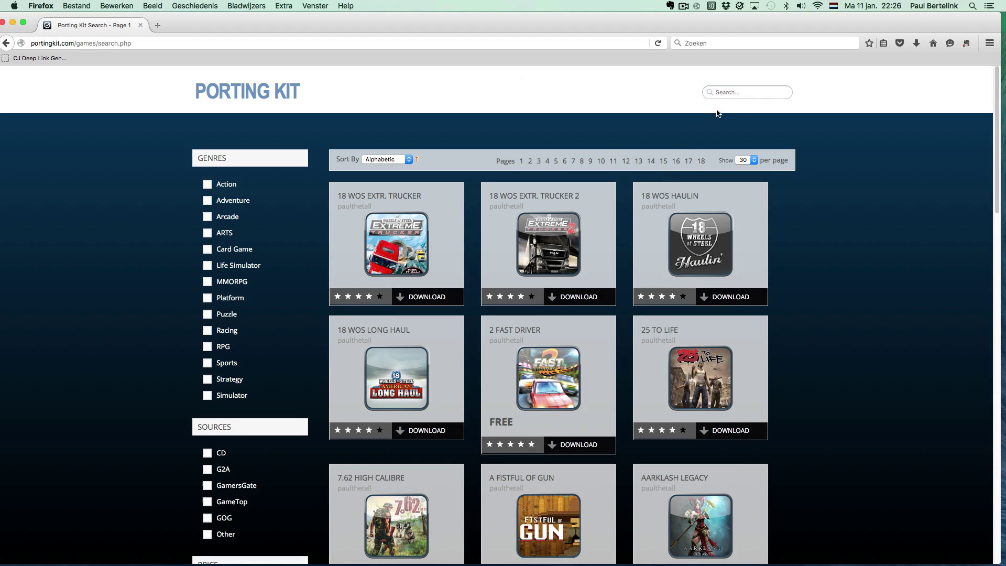
scroll(255, 378, "down", 1)
left_click(208, 441)
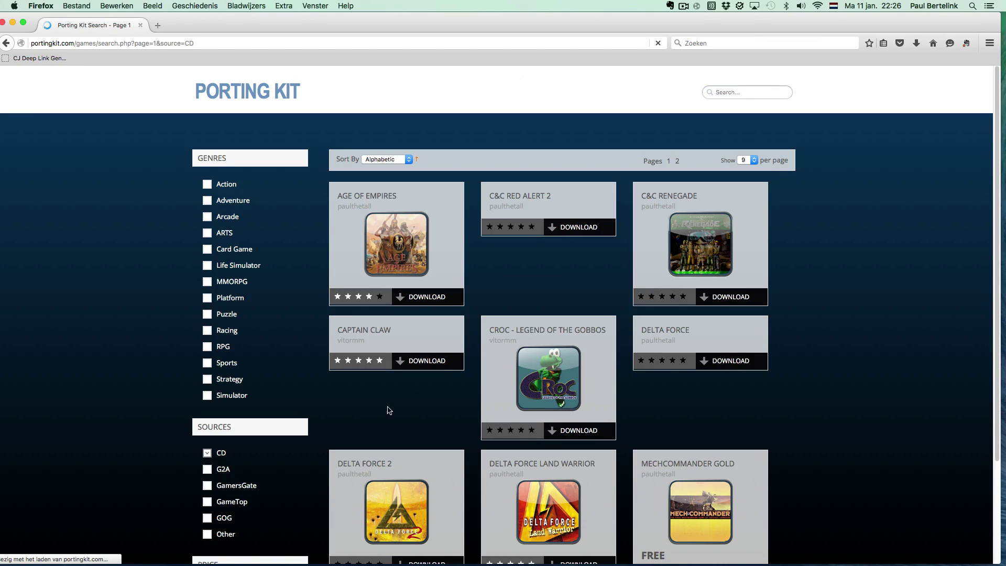
scroll(487, 360, "down", 1)
scroll(487, 359, "down", 3)
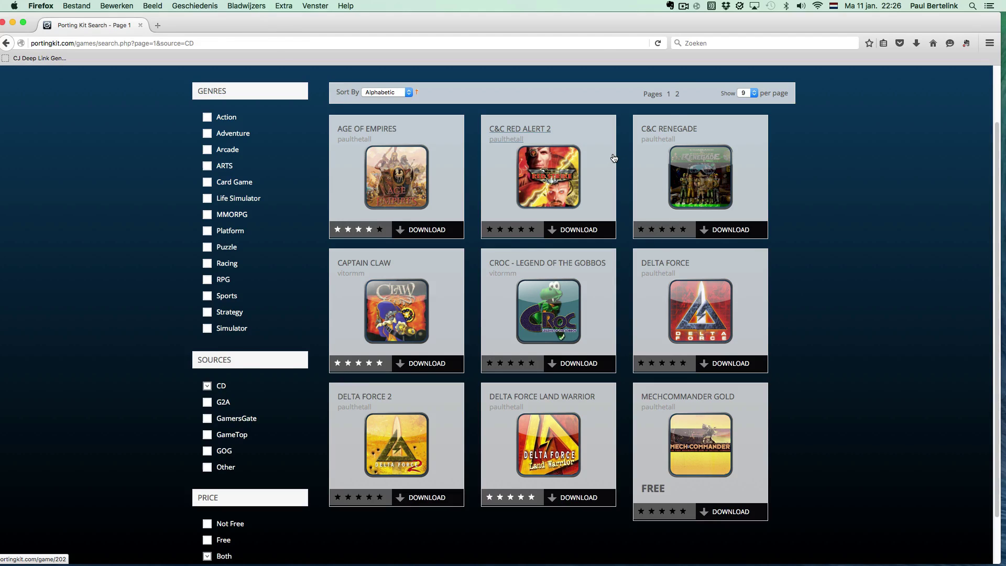
left_click(366, 397)
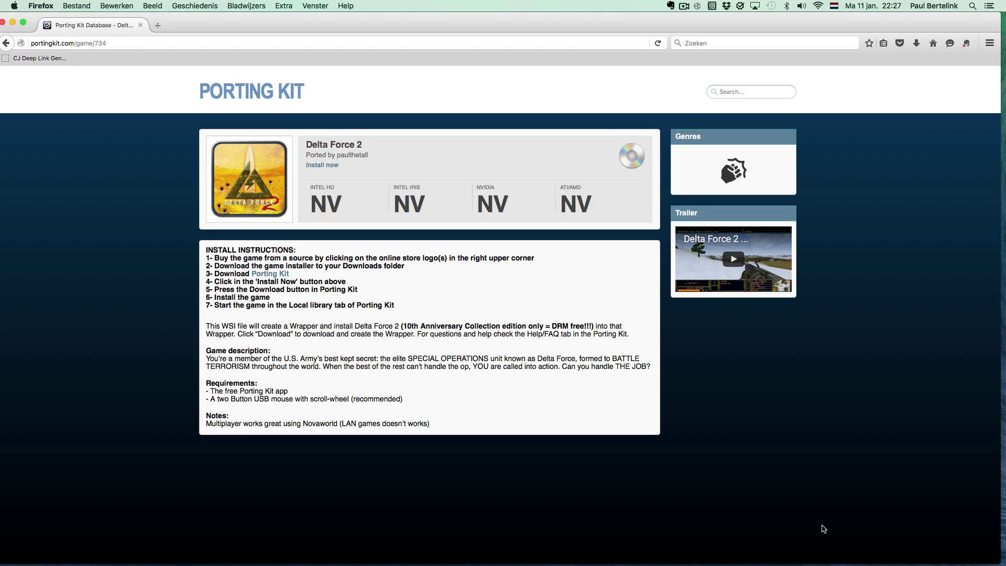
Step: Start the Delta Force 2 install from its web page and ignore the CrossOver CD autorun prompt
left_click(816, 559)
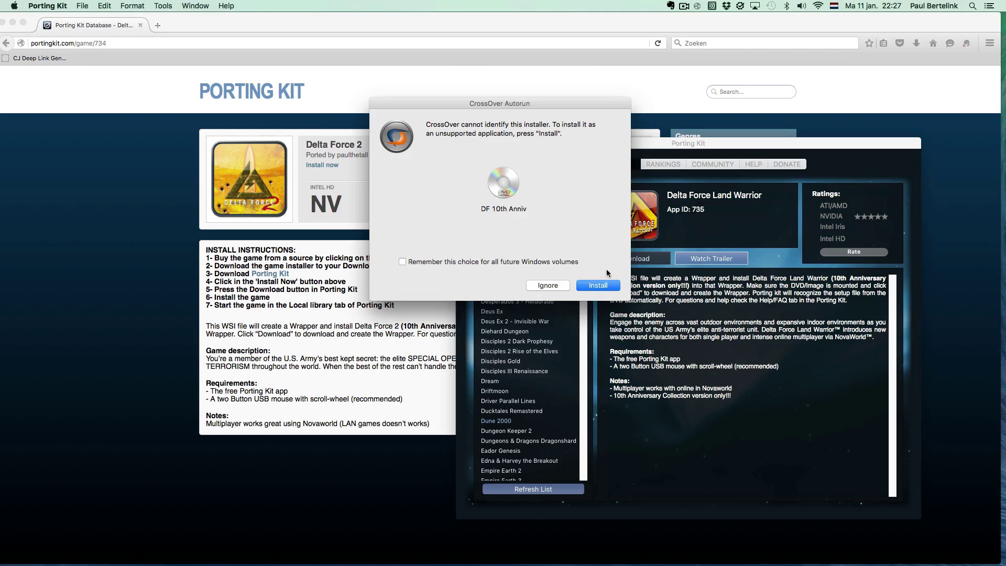
left_click(551, 286)
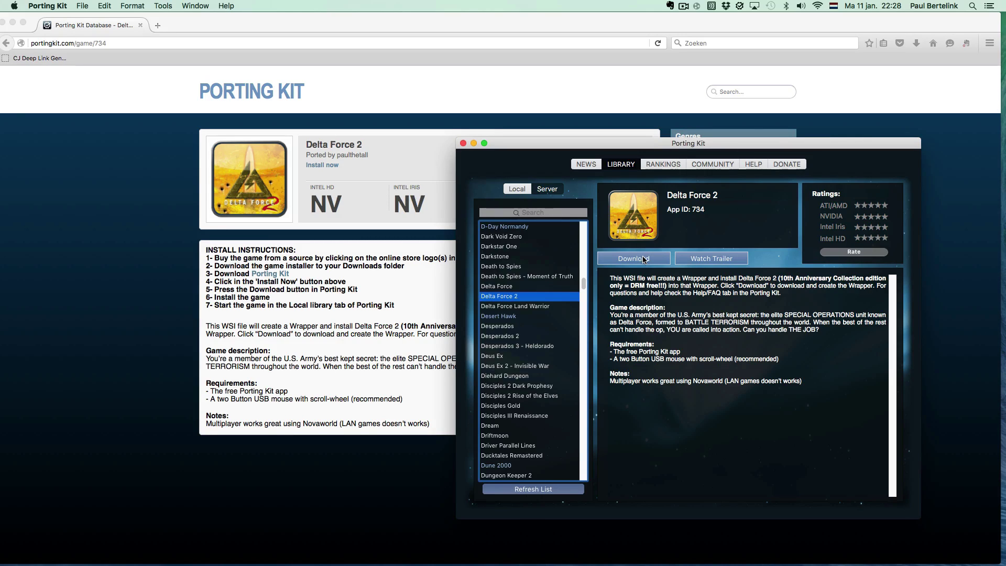
Step: Download the Delta Force 2 port, agree to the license, save it, and install from CD
left_click(645, 261)
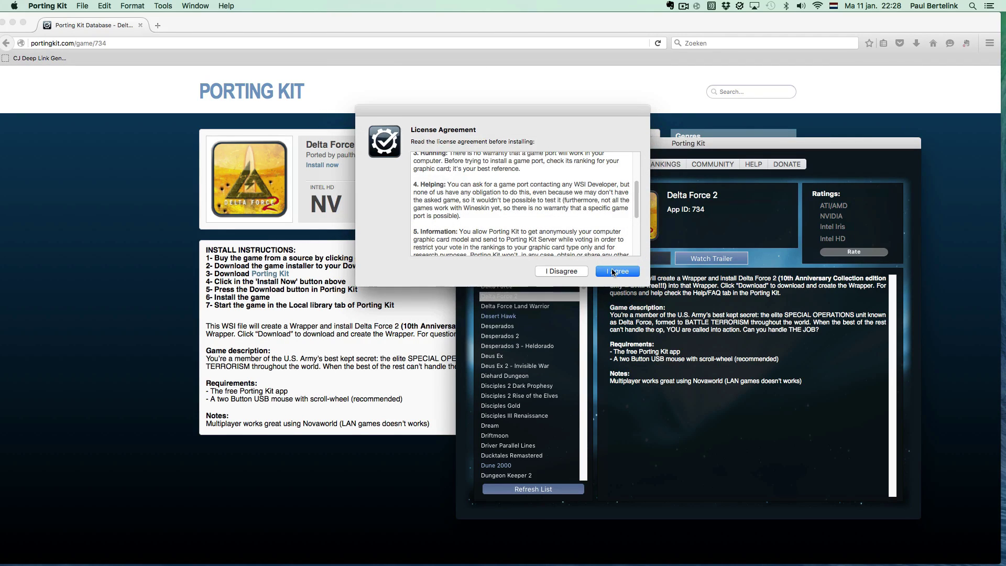
key("Return")
left_click(590, 228)
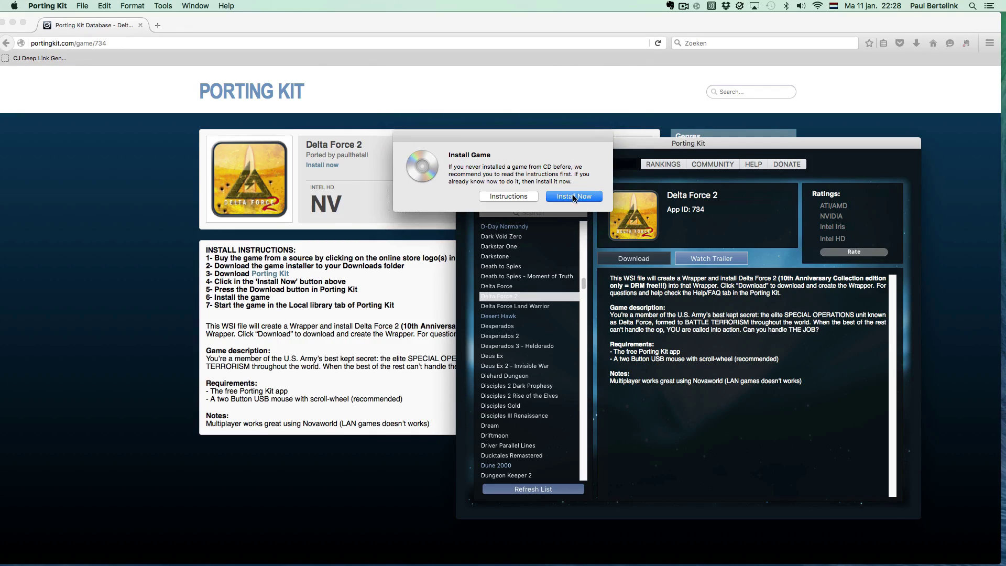
left_click(574, 197)
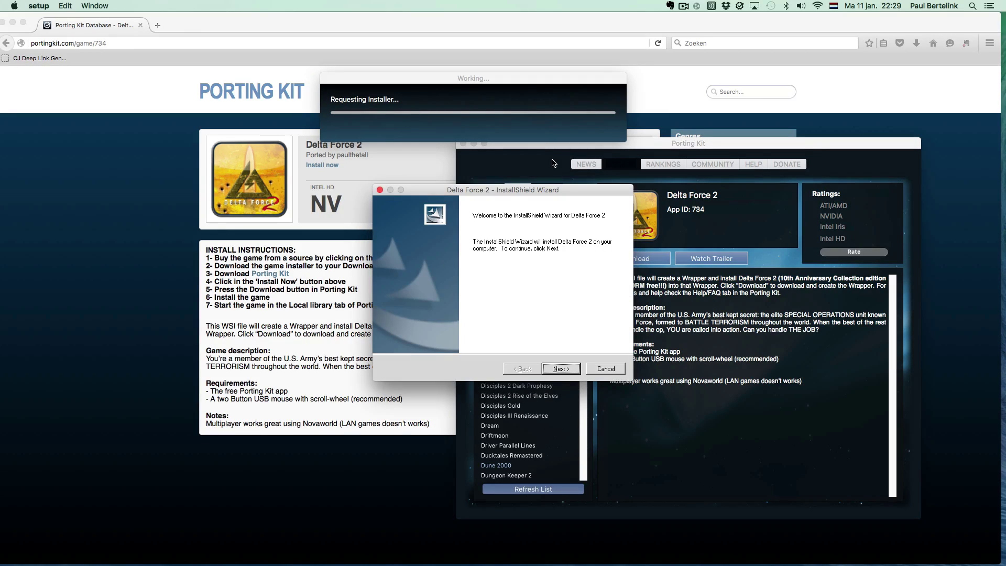
Step: Complete the InstallShield wizard, accepting its license terms
left_click(561, 372)
left_click(390, 329)
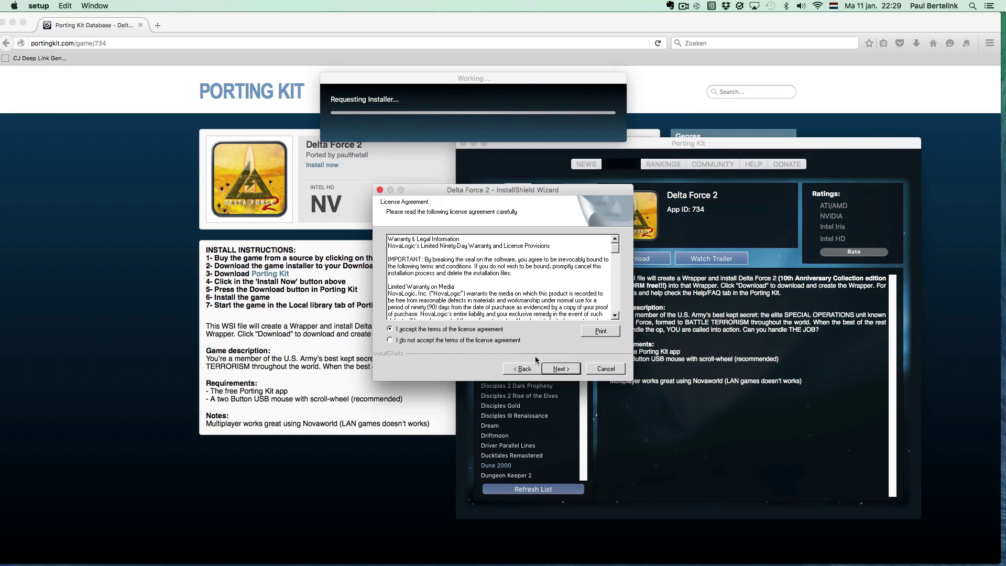
left_click(561, 369)
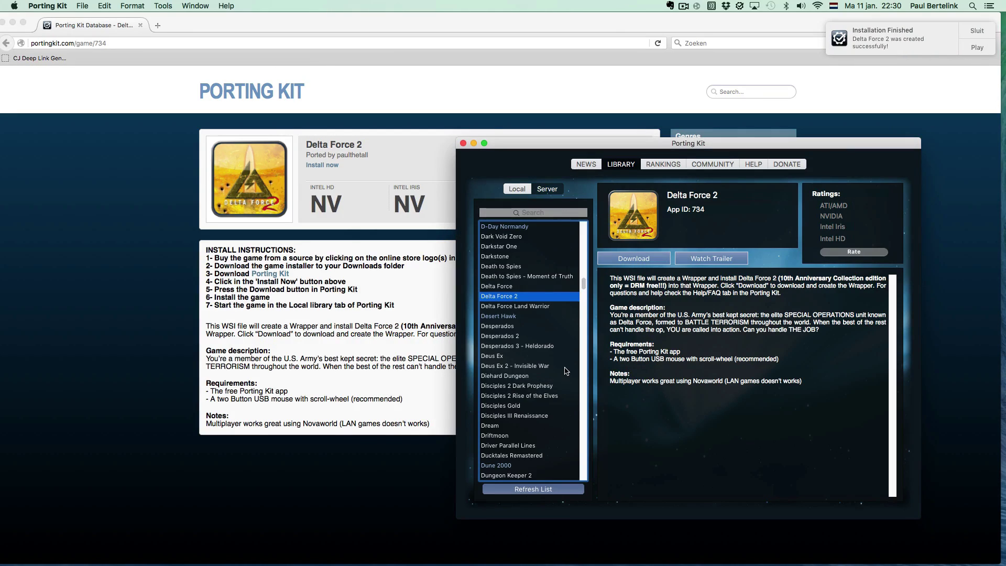
Step: Dismiss the finished notice and select Delta Force 2 in the Local library to show Play
left_click(978, 32)
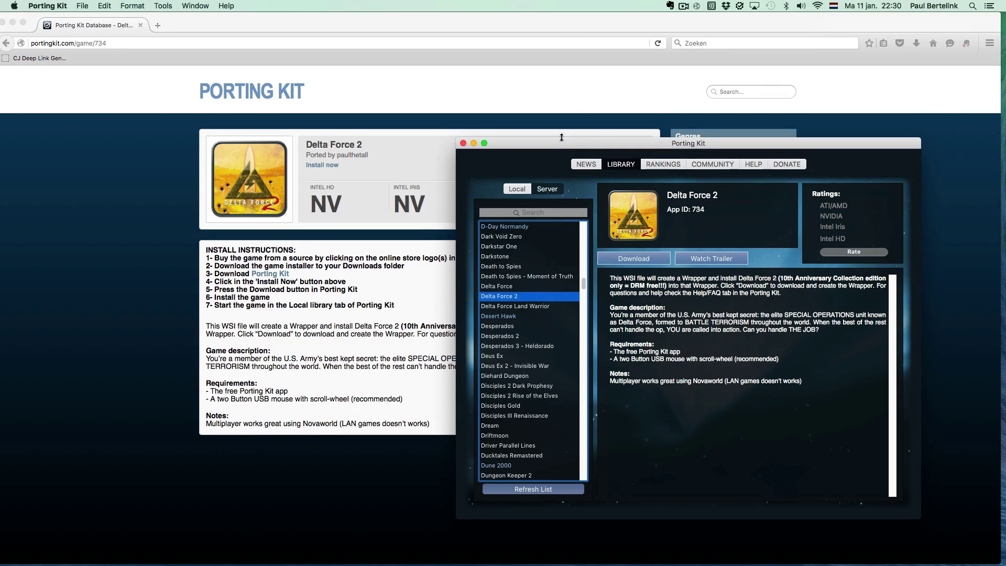
left_click(517, 188)
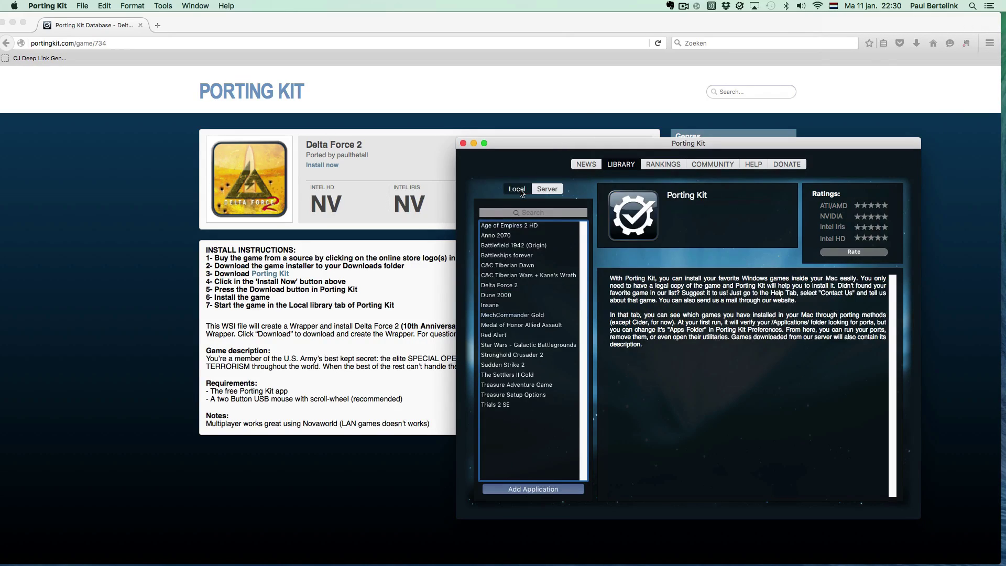
left_click(500, 286)
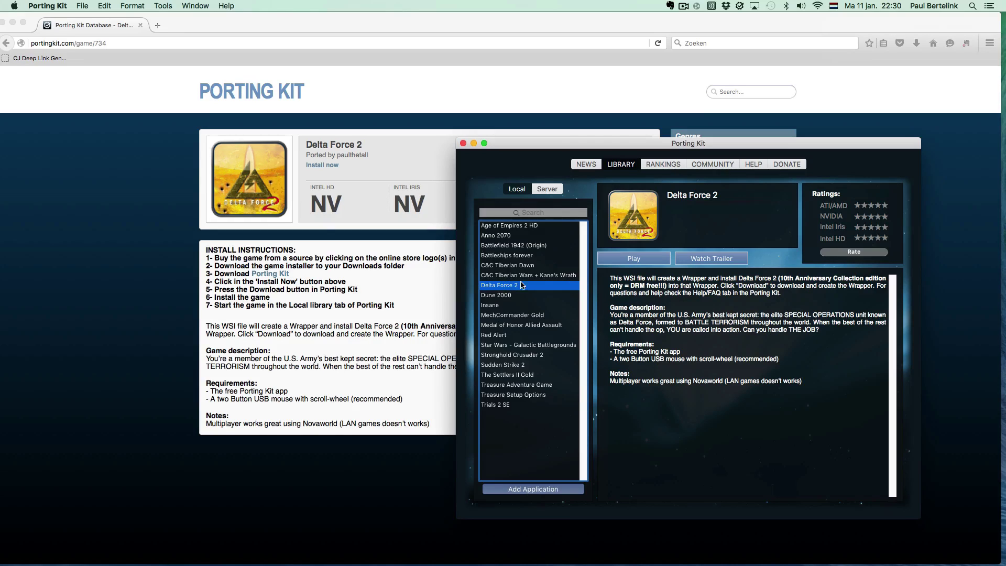